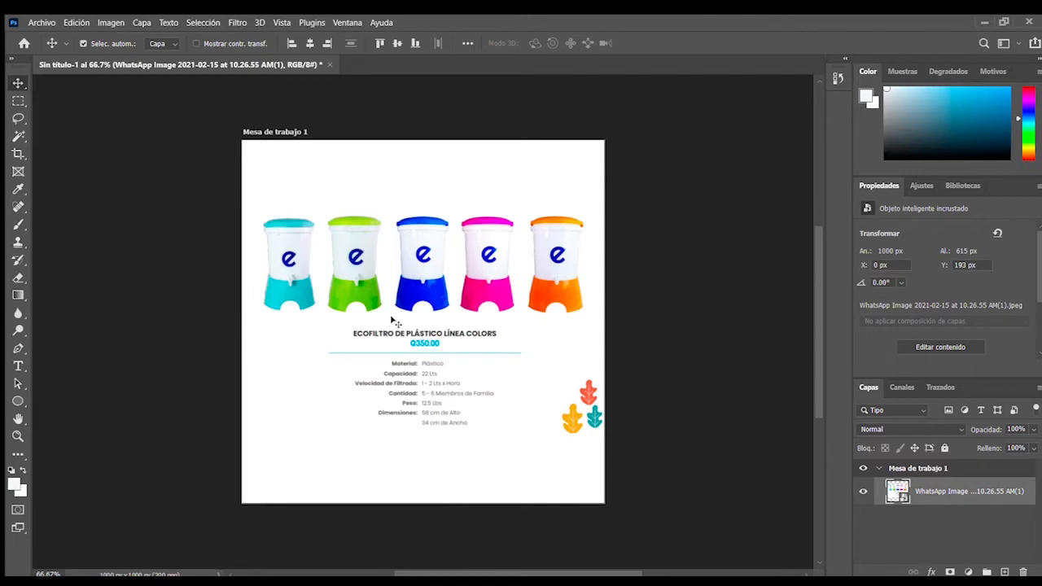
Select the turquoise water filter with a rectangular marquee about 187 × 309 px and copy it to its own layer.
left_click(18, 100)
left_click_drag(252, 204, 321, 323)
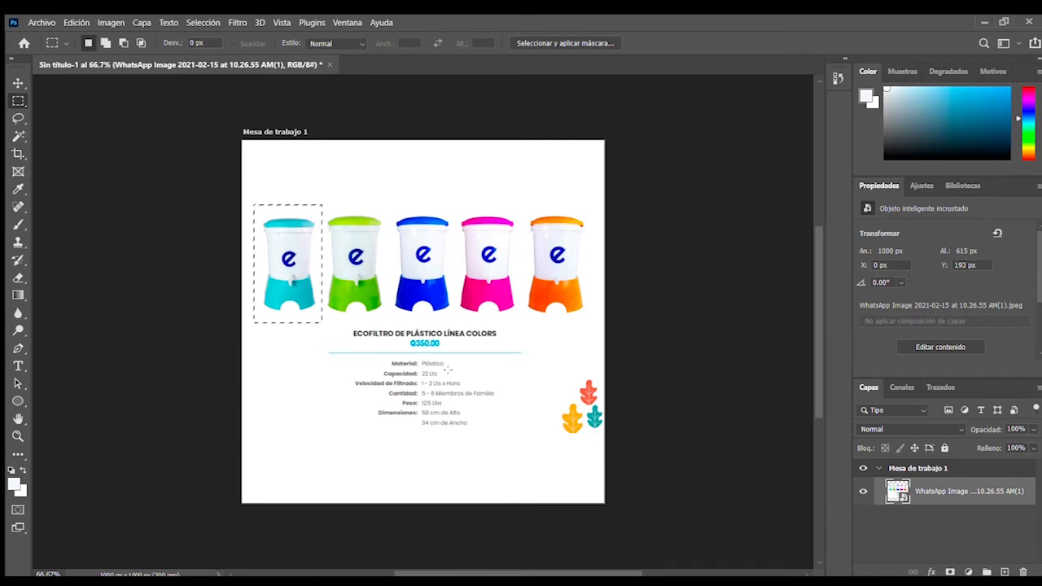
key("ctrl+j")
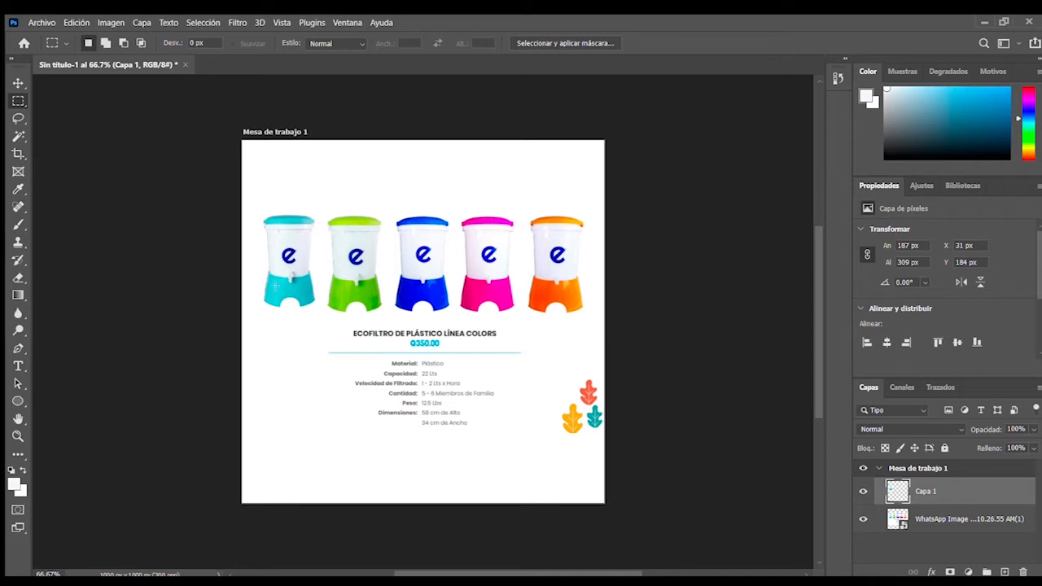
Try to copy the green water filter to its own layer while the turquoise copy's layer is active.
left_click_drag(319, 204, 386, 318)
key("ctrl+j")
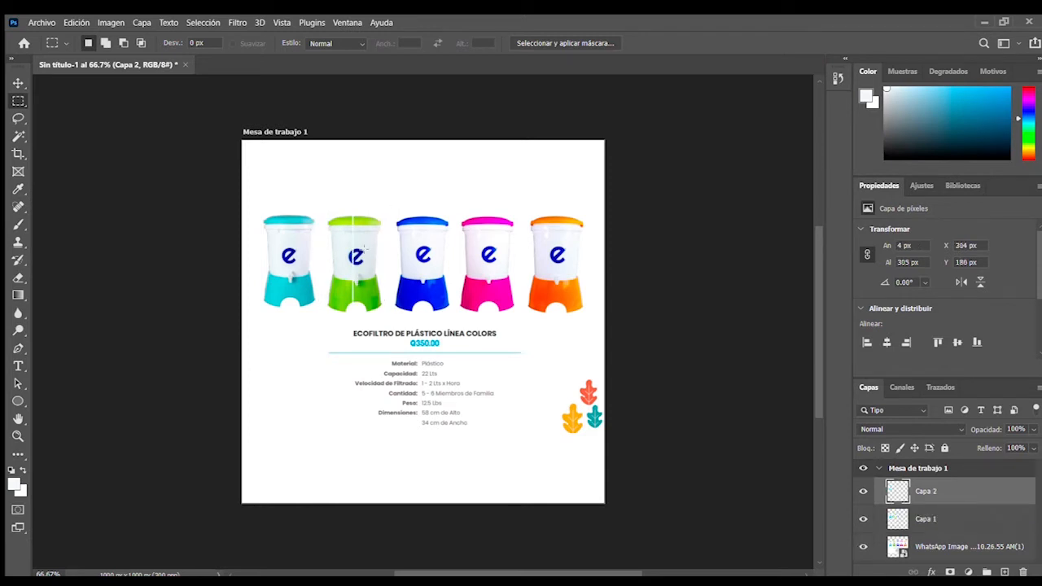
Copy the blue water filter from the original image layer to a new layer, using a marquee about 190 × 306 px.
left_click_drag(386, 201, 456, 321)
left_click(944, 541)
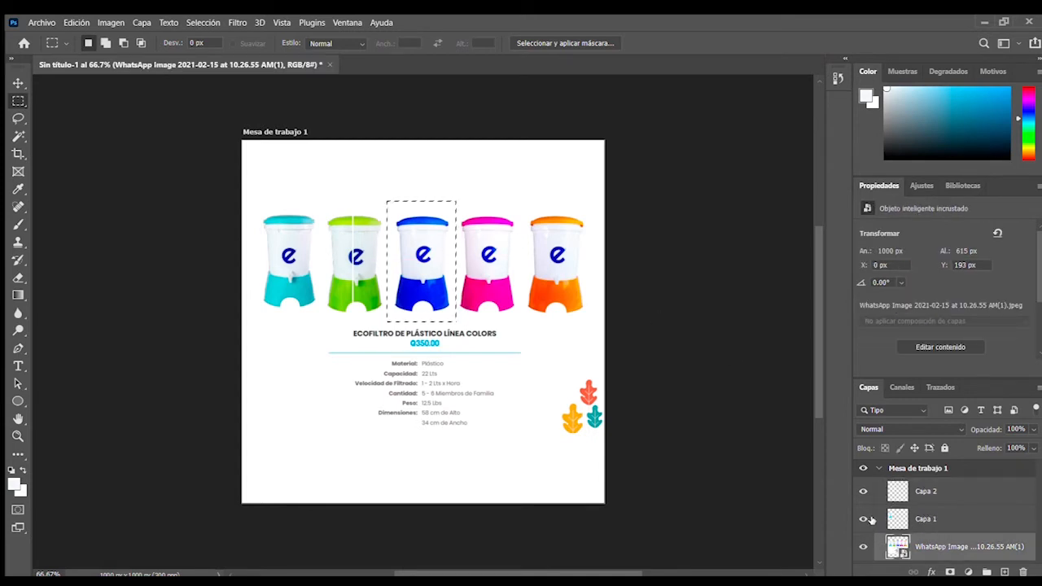
key("ctrl+j")
Copy the pink water filter from the original image layer to a new layer, using a marquee about 192 × 300 px.
scroll(866, 520, "down", 1)
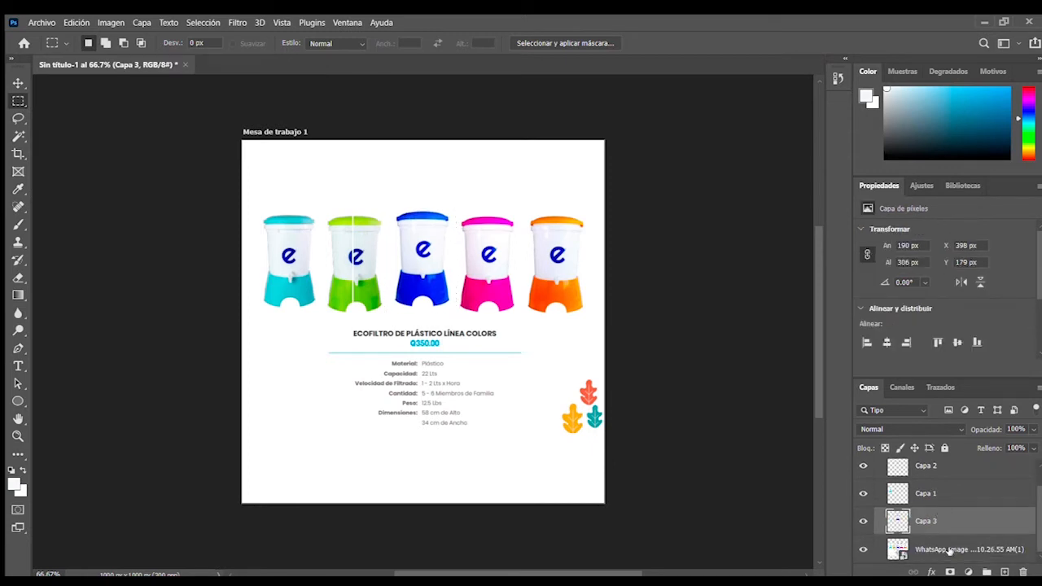
left_click(949, 549)
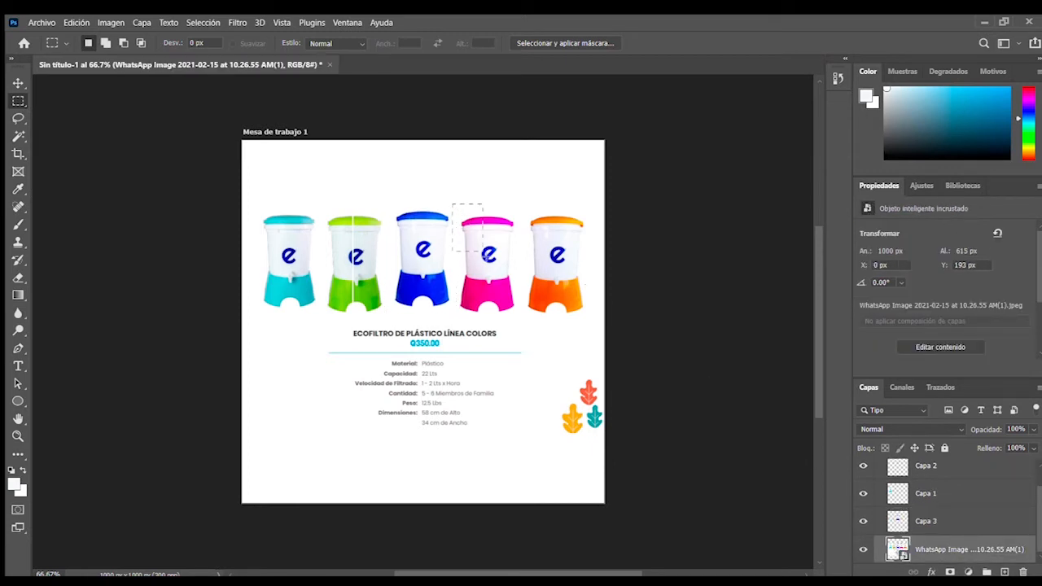
left_click_drag(525, 321, 453, 204)
key("ctrl+j")
Copy the orange water filter from the original image layer to a new layer, using a marquee about 190 × 300 px.
scroll(937, 513, "down", 1)
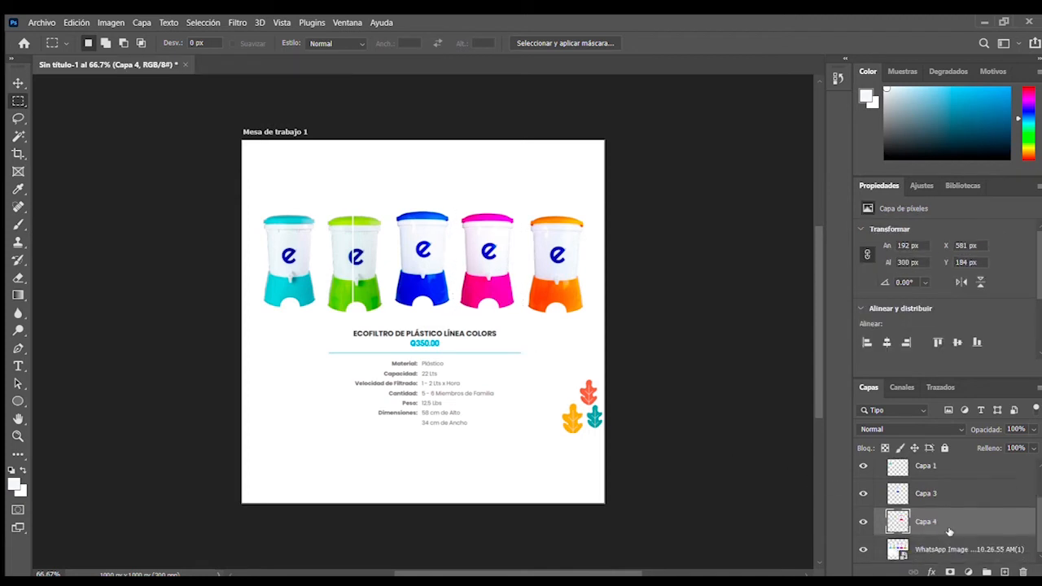
left_click(948, 550)
left_click_drag(544, 251, 591, 320)
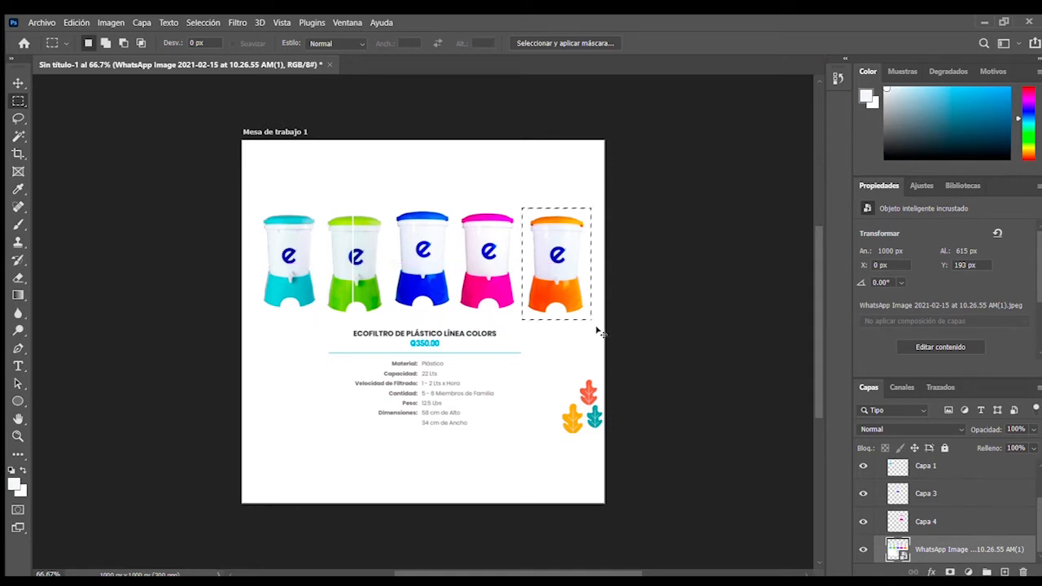
key("ctrl+j")
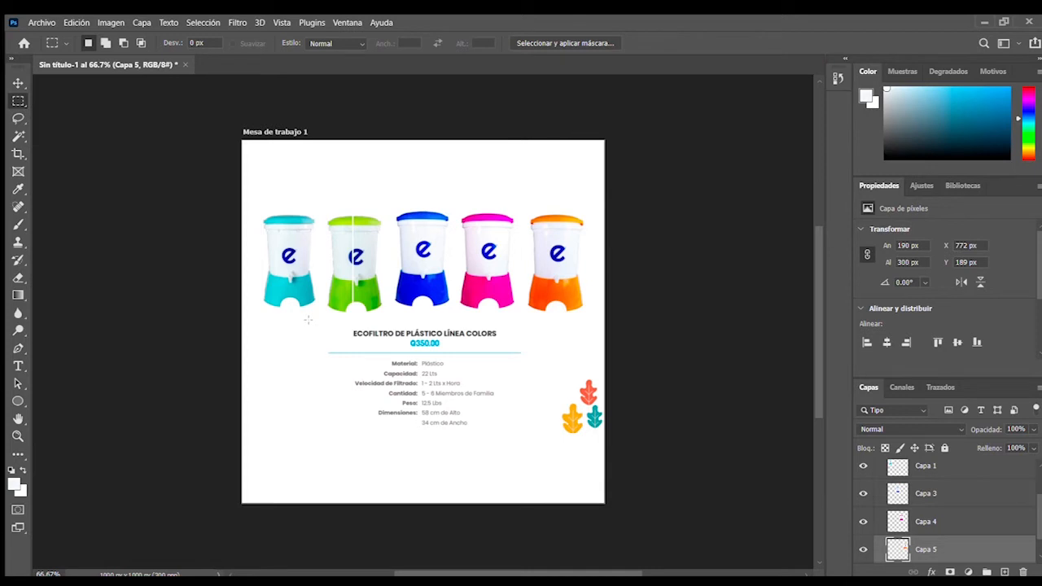
Copy the product text block and leaves from the original image to a new layer, using a marquee about 798 × 299 px.
scroll(952, 511, "down", 1)
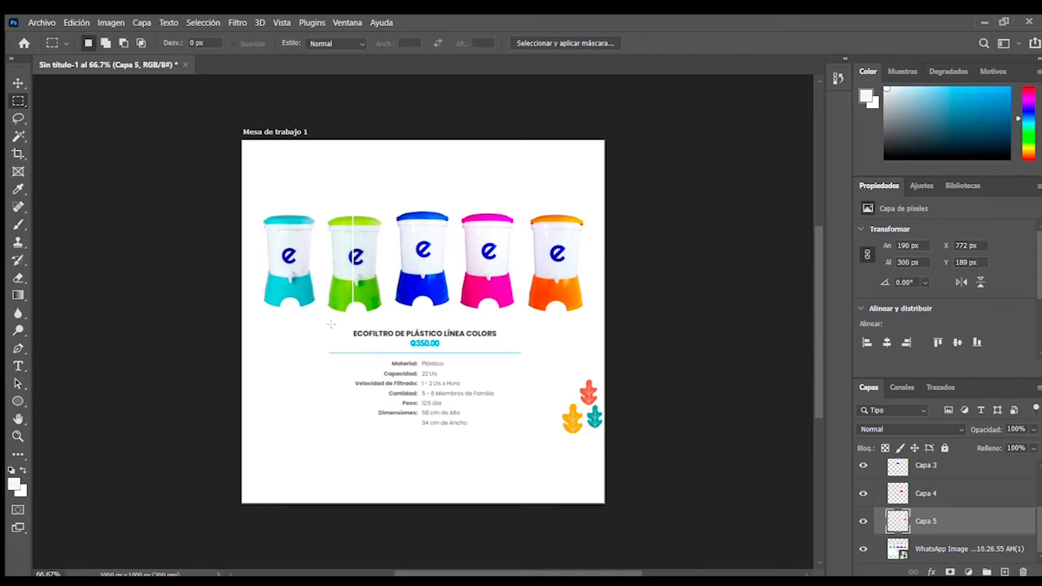
left_click_drag(337, 352, 605, 444)
left_click(896, 551)
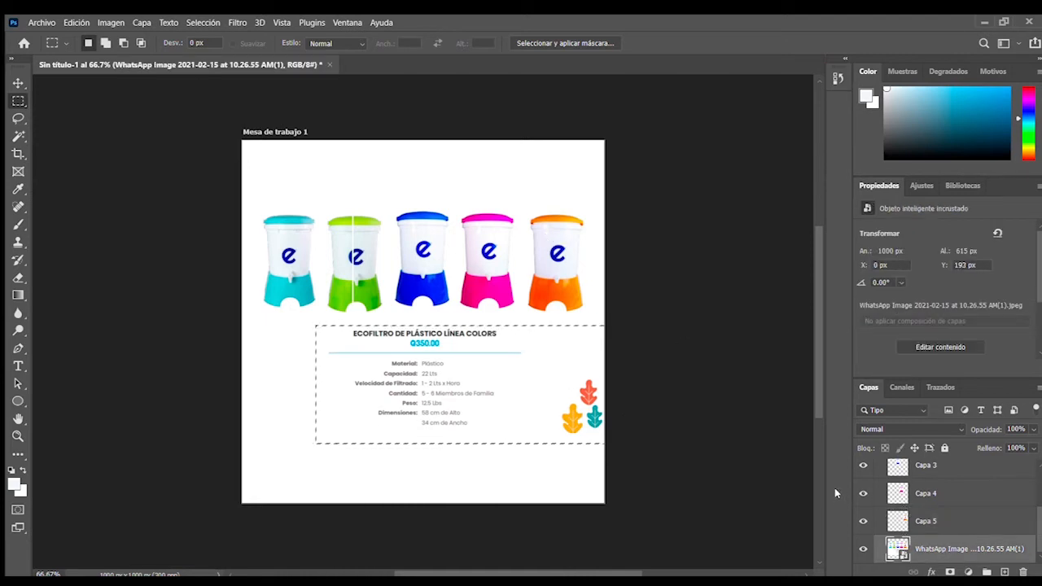
key("ctrl+j")
scroll(961, 535, "down", 1)
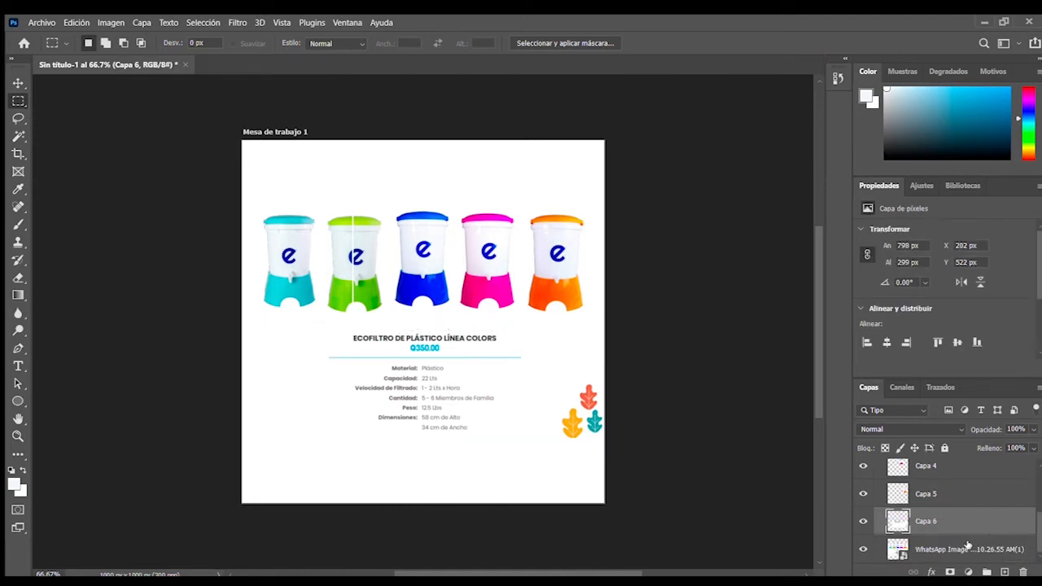
left_click(966, 546)
key("Delete")
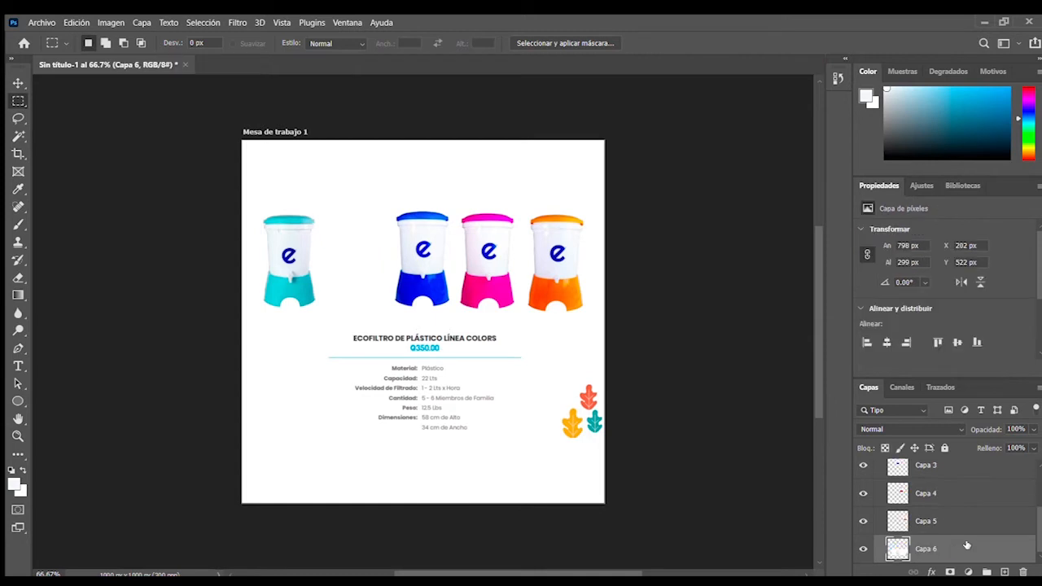
key("ctrl+z")
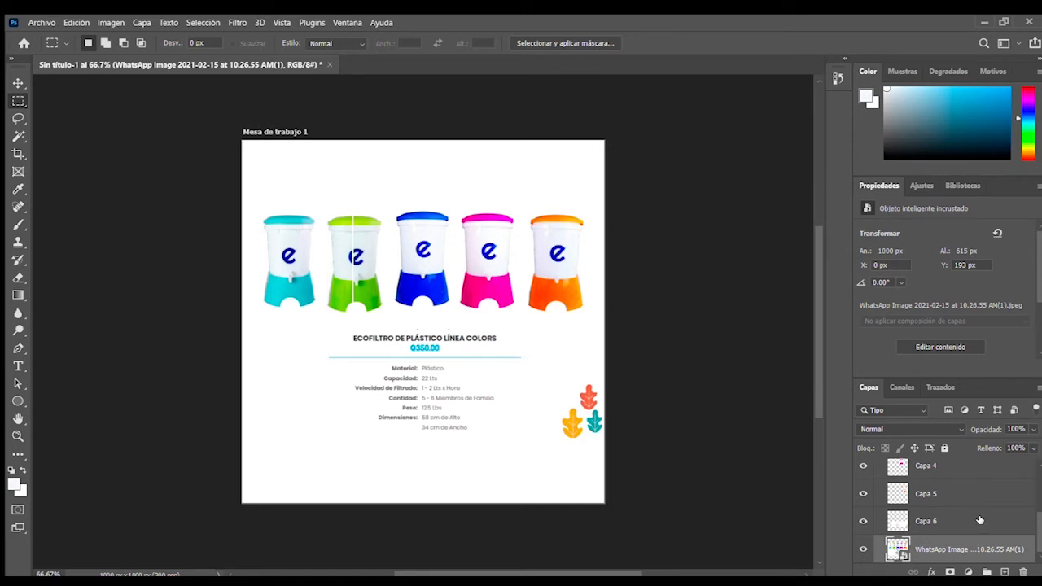
Switch the text block layer Capa 6 and the original image layer off and on to inspect what each contains.
left_click(979, 519)
left_click(864, 522)
left_click(864, 522)
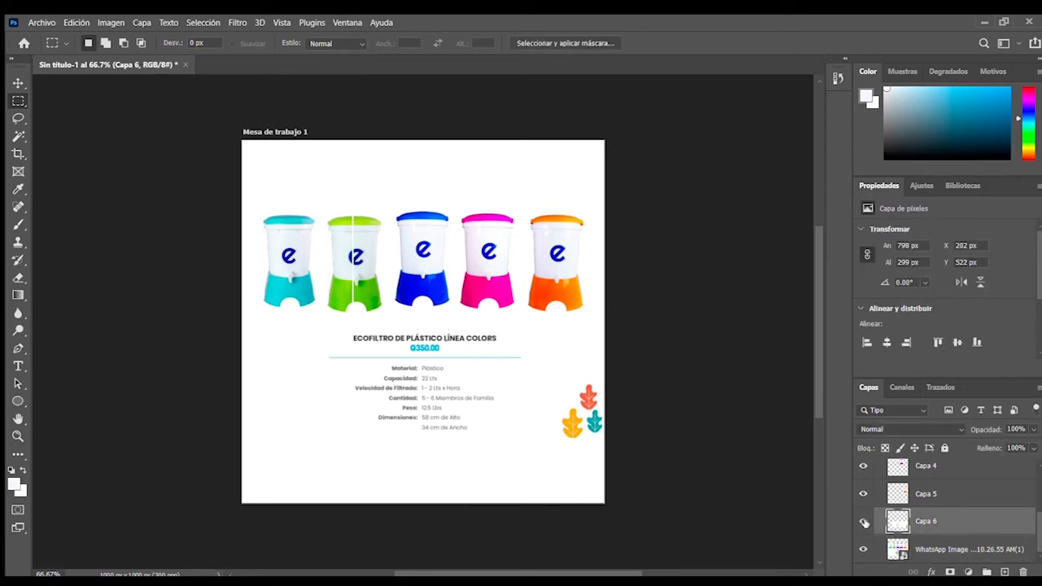
left_click(936, 548)
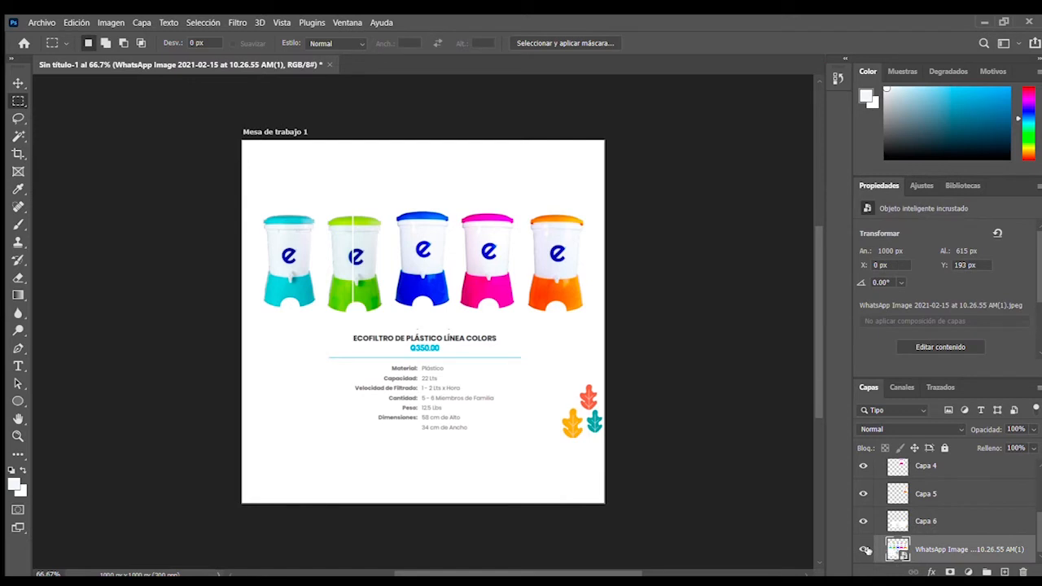
left_click(864, 550)
left_click(864, 550)
Hide all copied layers, Capa 1 through Capa 6, leaving only the original image layer visible.
scroll(943, 521, "up", 3)
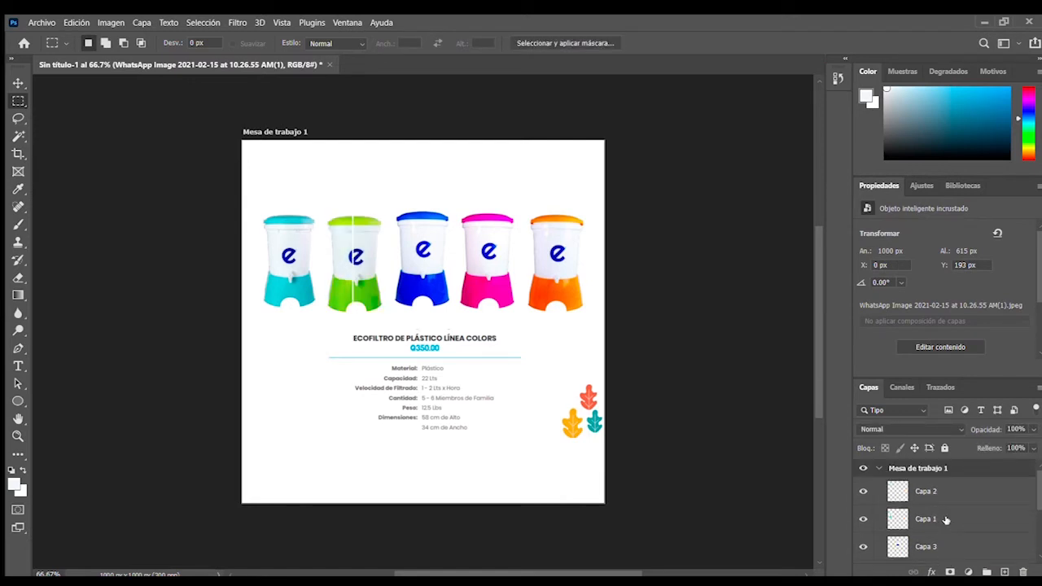
scroll(946, 521, "down", 3)
left_click(864, 521)
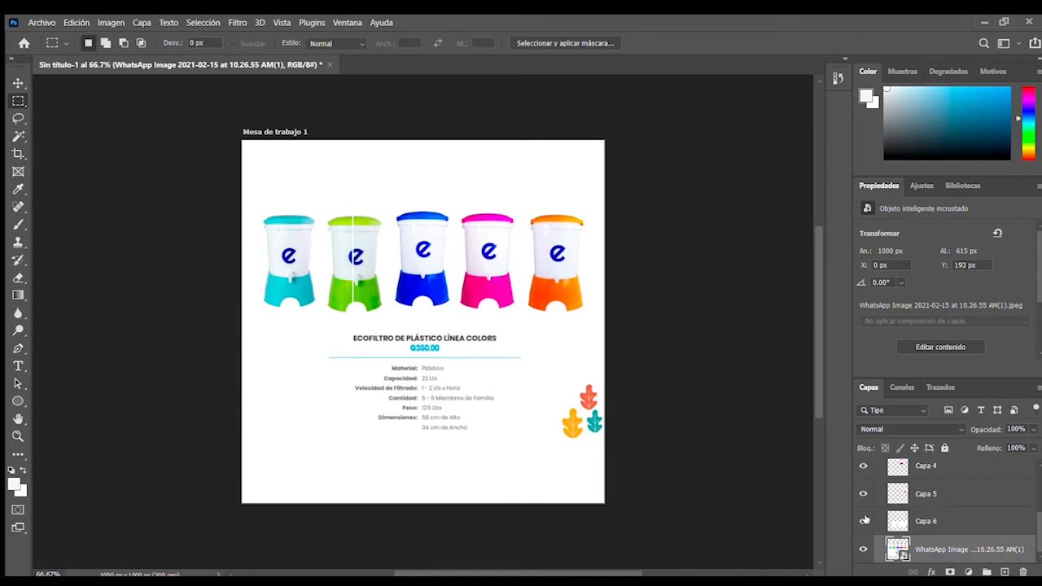
left_click(864, 494)
left_click(863, 496)
left_click(866, 522)
left_click(866, 495)
scroll(865, 494, "up", 1)
left_click(864, 485)
scroll(865, 484, "up", 2)
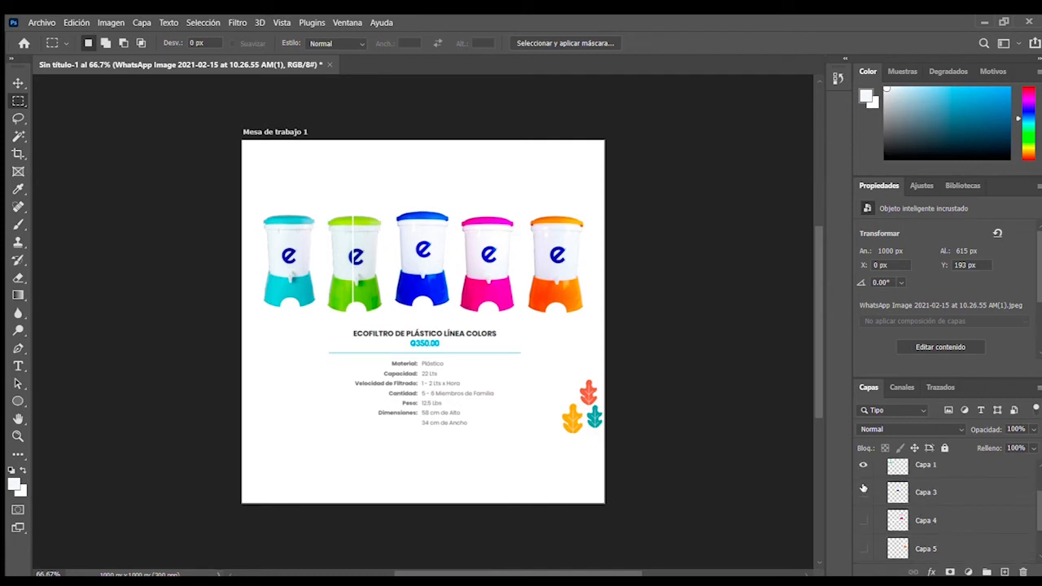
left_click(863, 493)
left_click(863, 468)
scroll(864, 470, "up", 3)
left_click(867, 492)
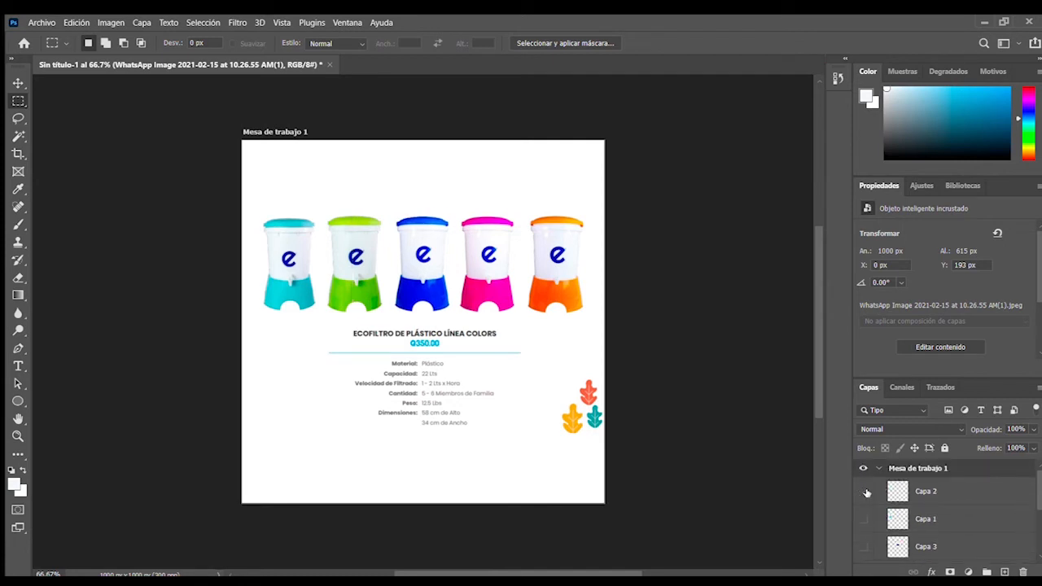
scroll(866, 494, "down", 1)
left_click(864, 473)
left_click(864, 473)
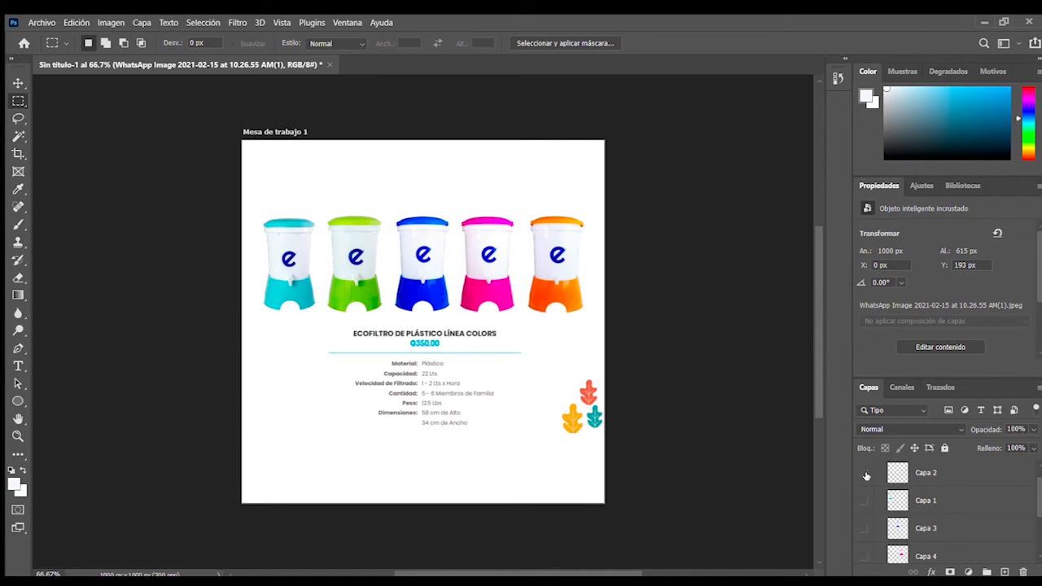
Copy the green water filter from the original image layer to a new layer, using a marquee about 174 × 305 px.
scroll(870, 484, "down", 3)
scroll(870, 484, "down", 1)
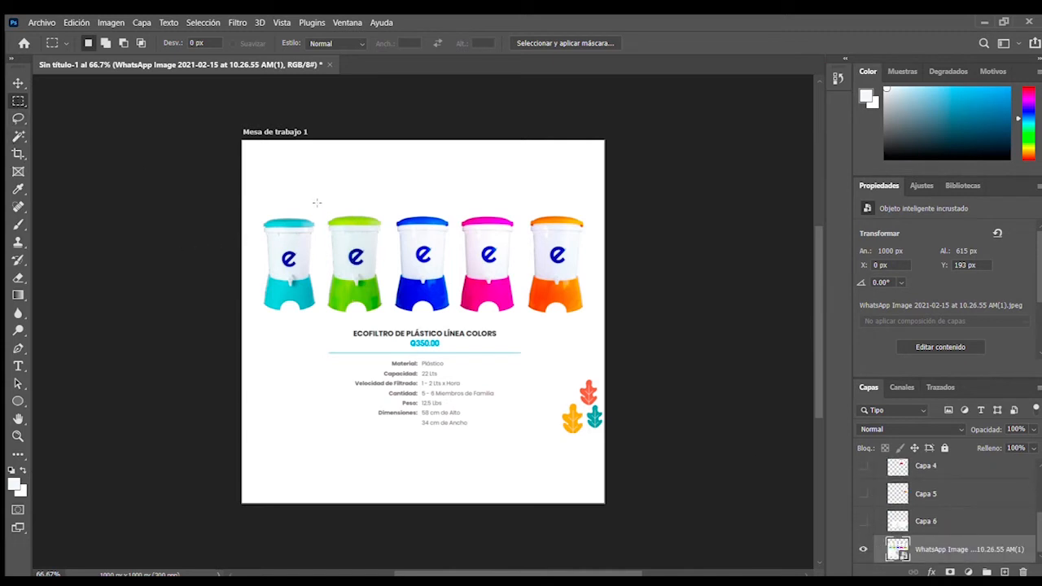
left_click_drag(323, 204, 388, 318)
key("ctrl+j")
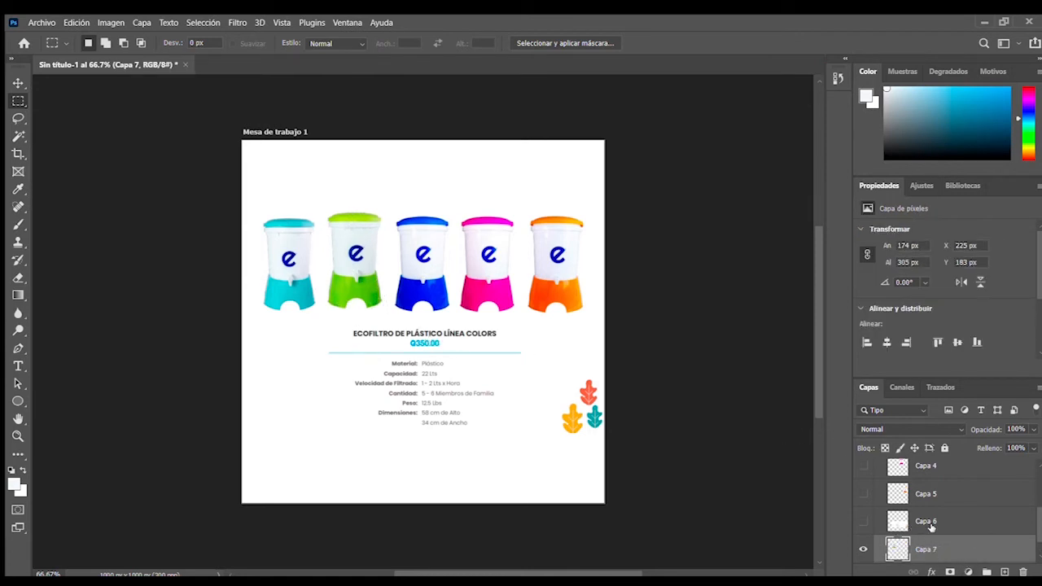
Delete the original WhatsApp image layer.
scroll(942, 527, "down", 1)
left_click(887, 550)
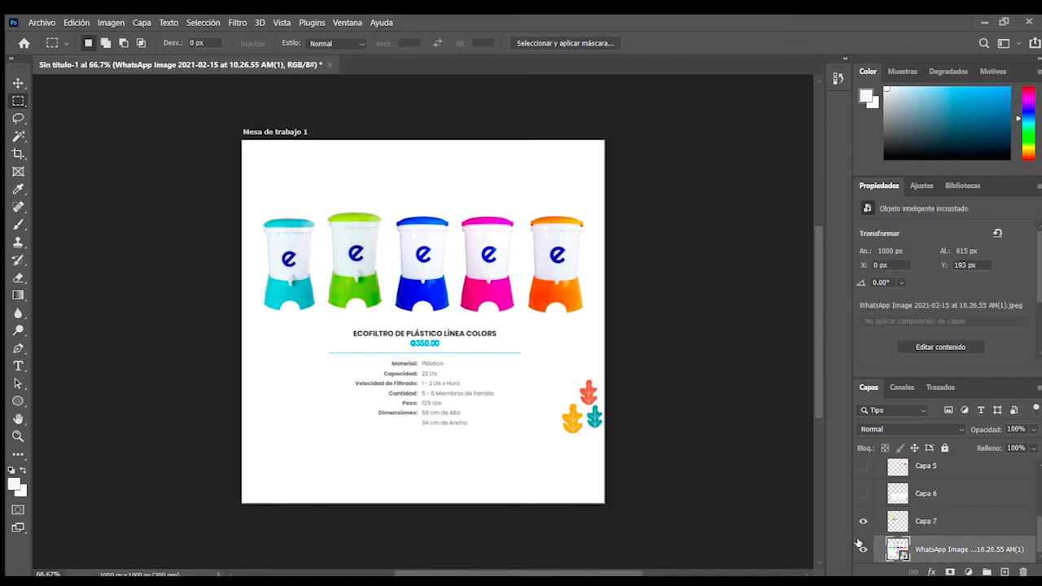
left_click(864, 550)
key("Delete")
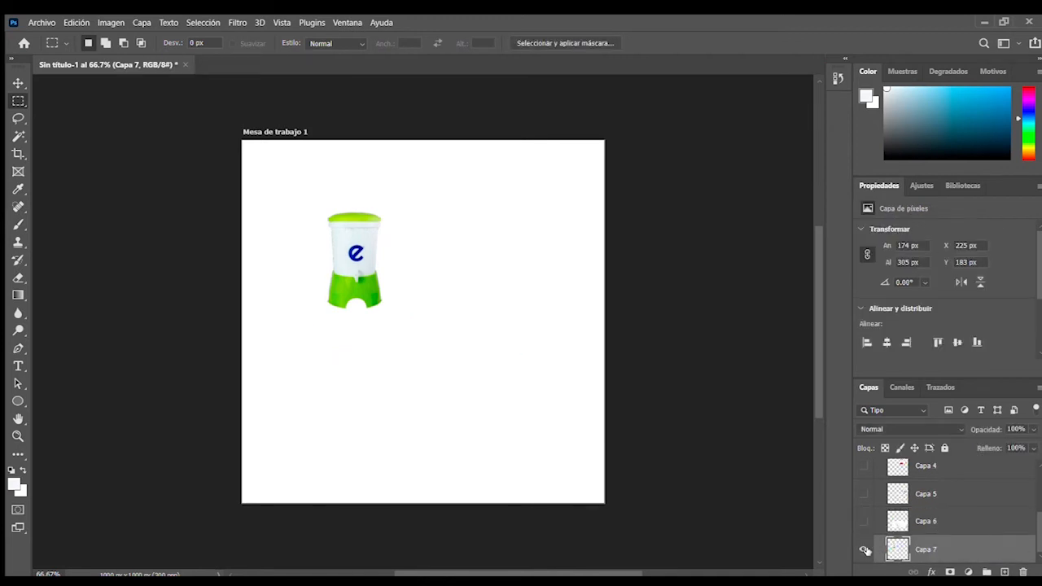
Check the green filter copy by toggling its visibility and show the hidden layers Capa 1 through Capa 6 again.
left_click(864, 549)
left_click(863, 550)
left_click(864, 521)
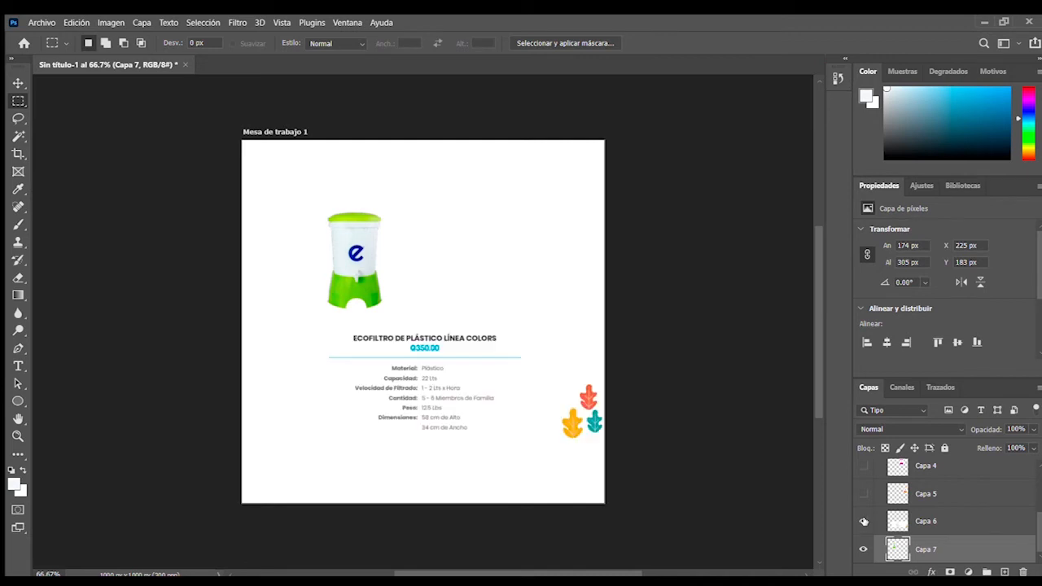
left_click(864, 494)
left_click(864, 466)
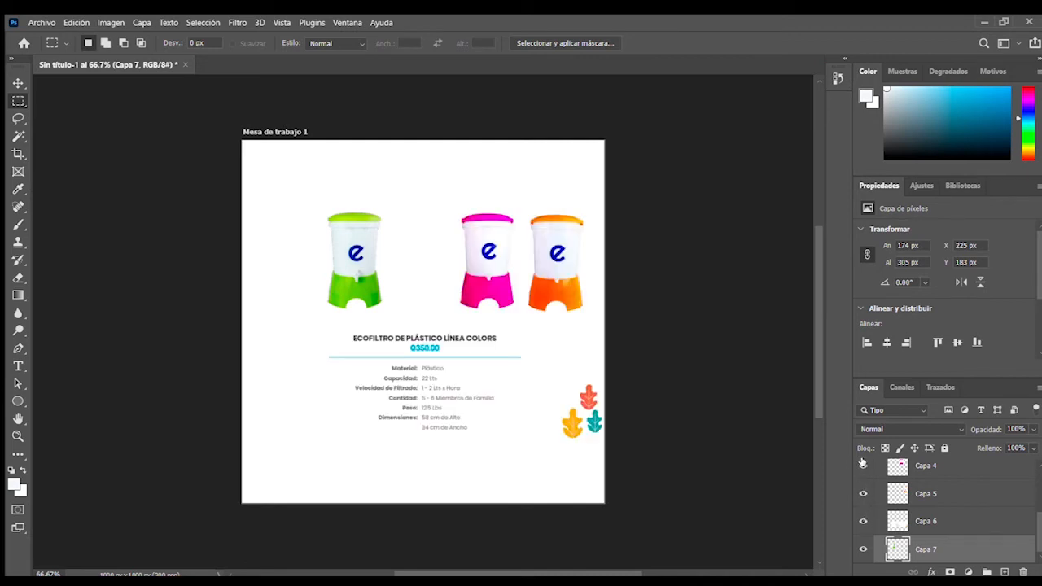
scroll(865, 480, "up", 1)
left_click(864, 479)
scroll(864, 489, "up", 2)
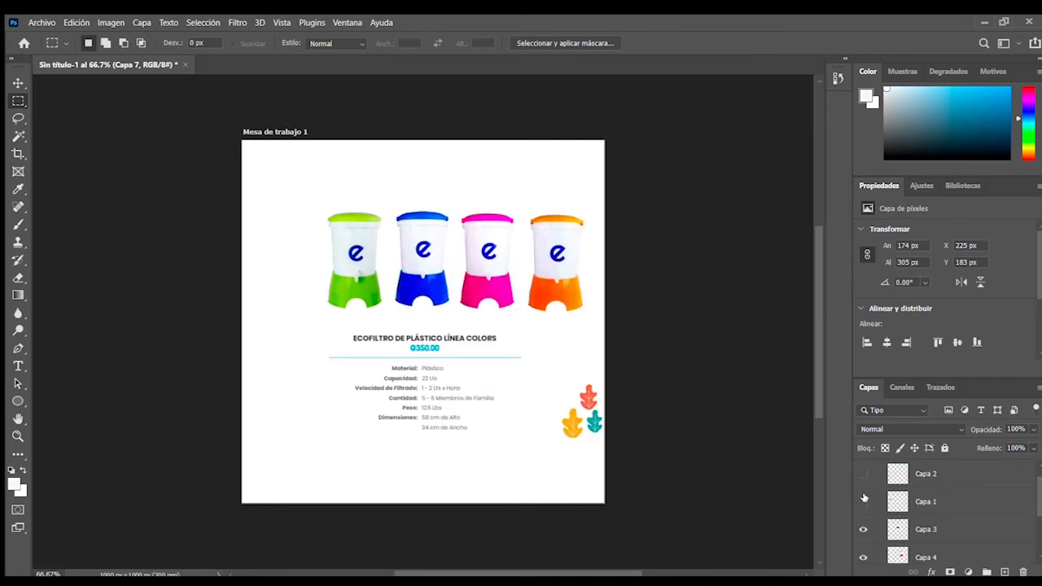
left_click(864, 478)
Move the green filter's layer, Capa 7, to the top of the artboard's layer stack.
scroll(865, 480, "up", 1)
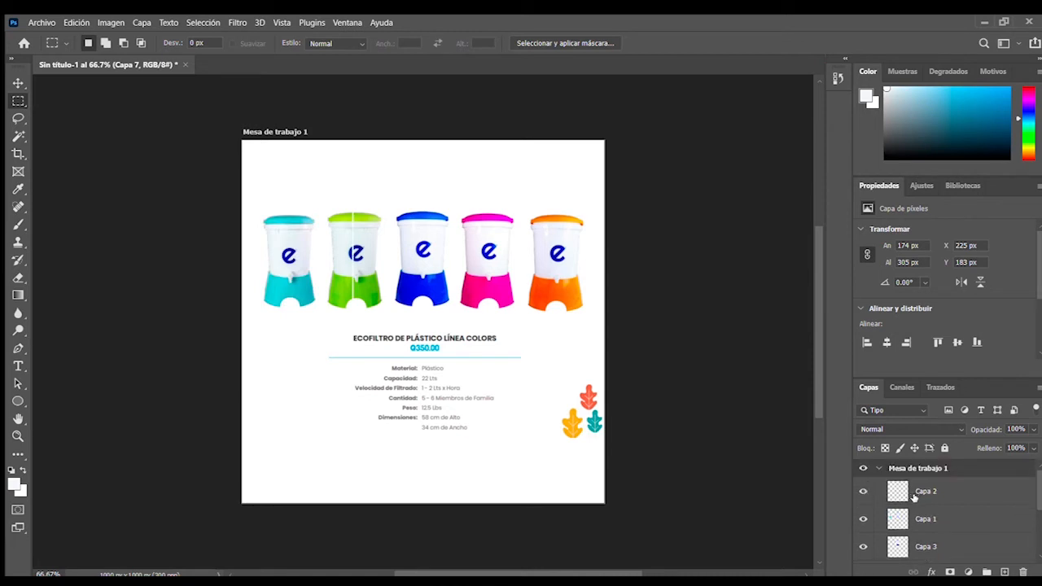
scroll(937, 501, "down", 4)
left_click_drag(950, 545, 943, 521)
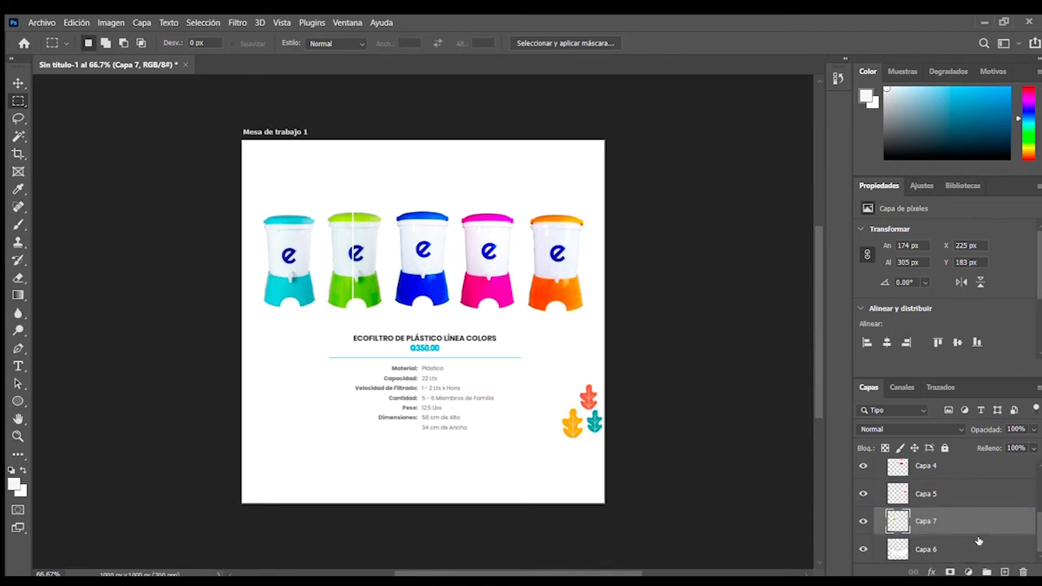
scroll(966, 458, "up", 4)
left_click_drag(966, 459, 966, 489)
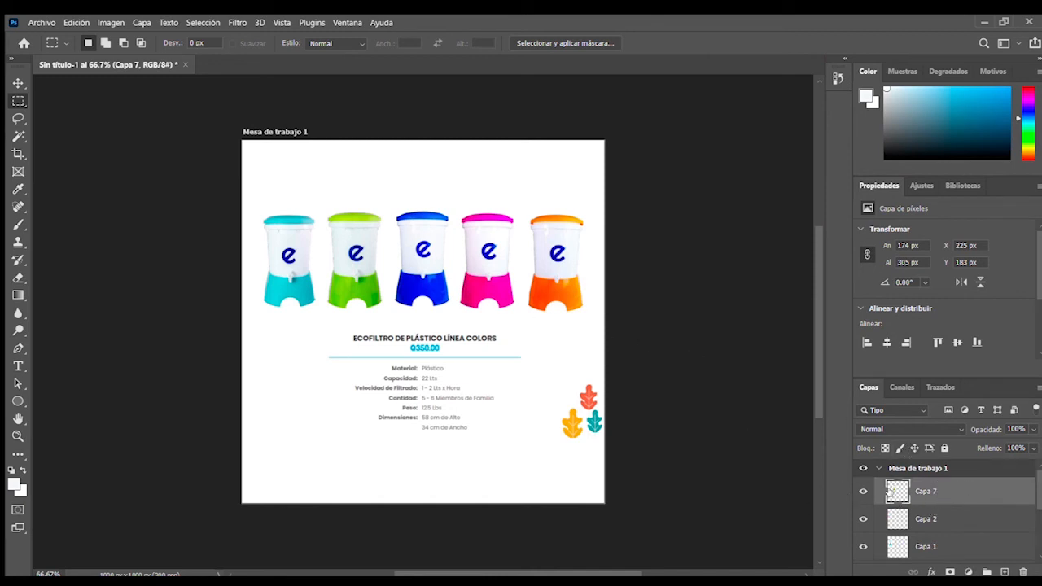
Select the green filter's layer, Capa 7, at the top of the stack and hide it.
scroll(888, 486, "down", 3)
left_click(944, 550)
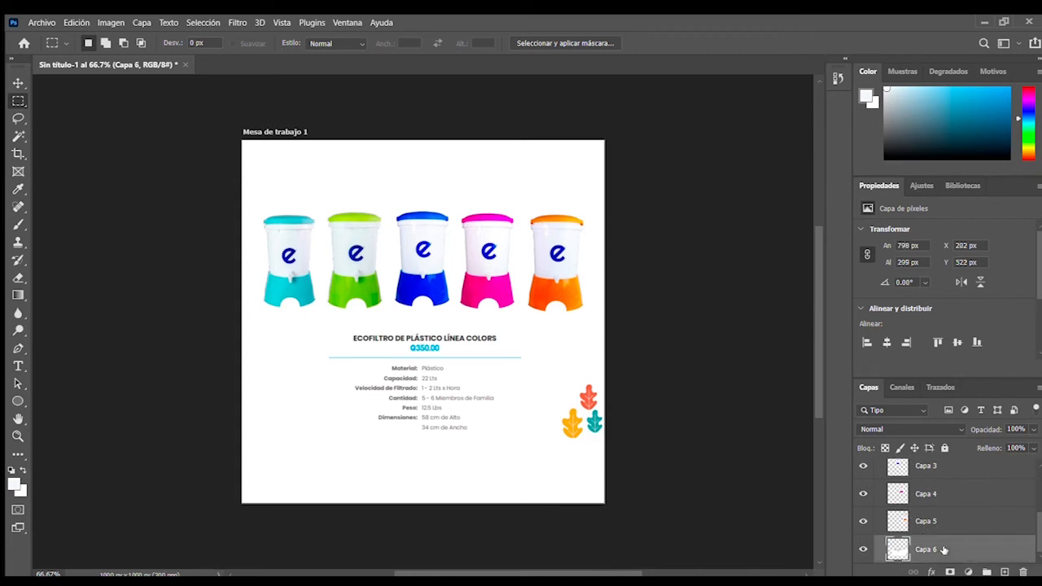
scroll(942, 542, "up", 4)
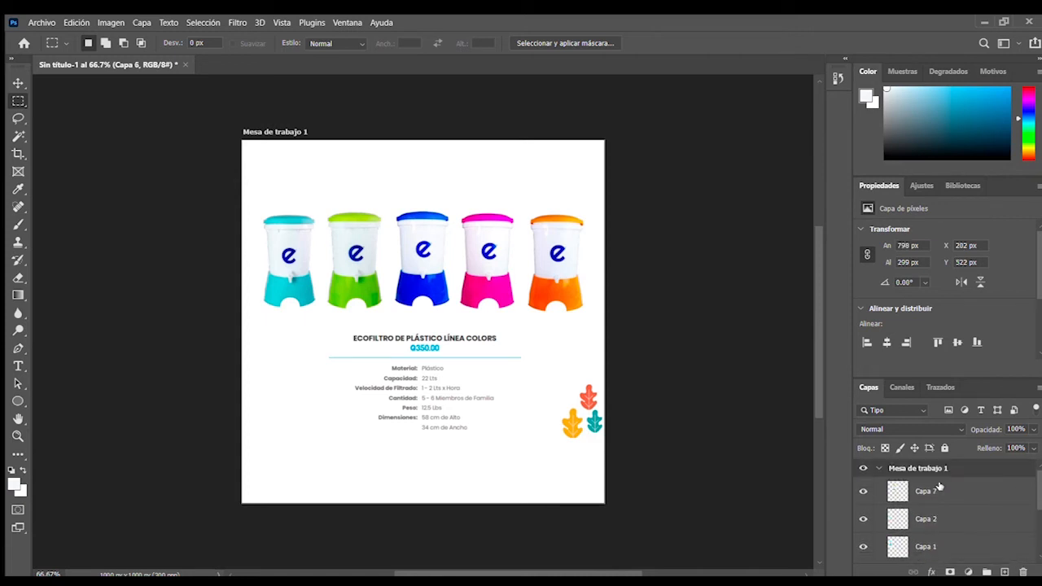
left_click(941, 488)
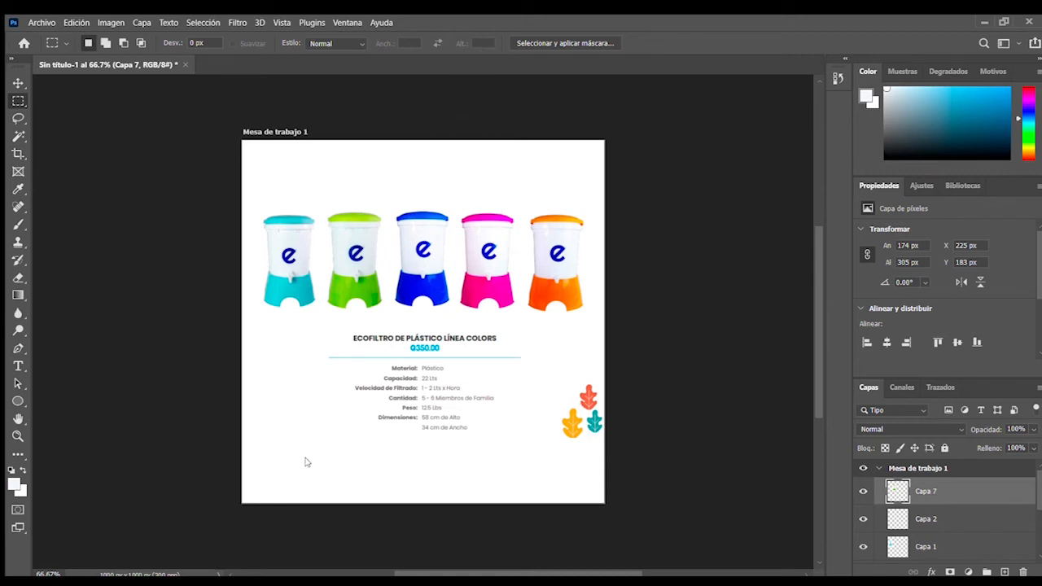
left_click(861, 491)
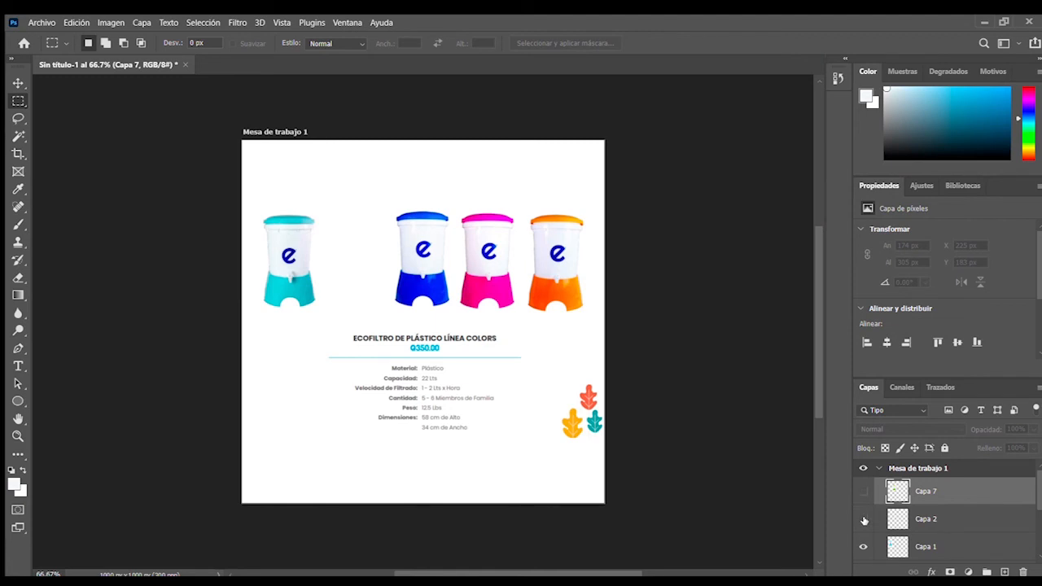
Delete the leftover sliver layer, Capa 2, and hide the turquoise filter's layer, Capa 1.
left_click(928, 516)
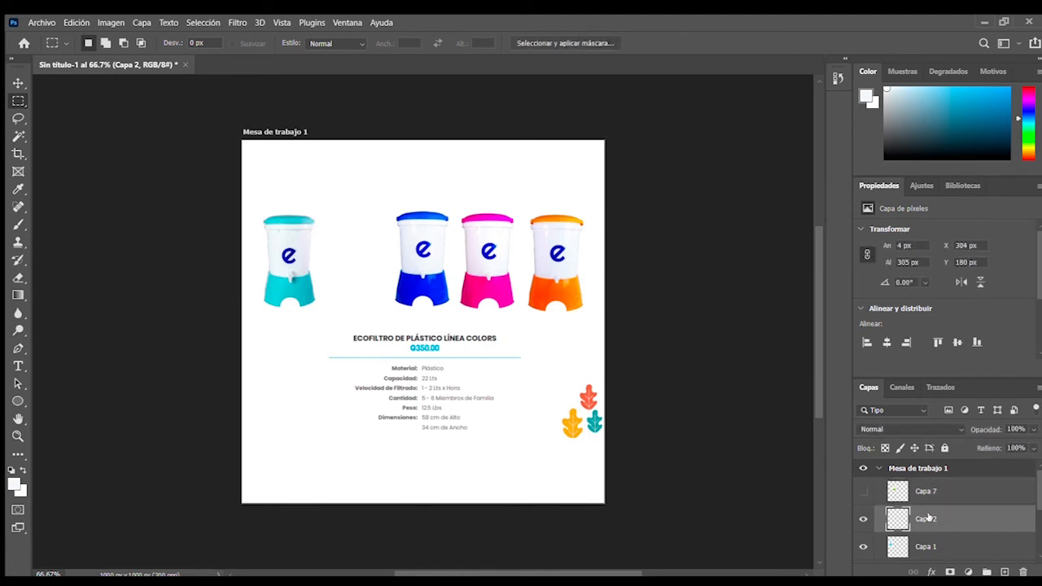
key("Delete")
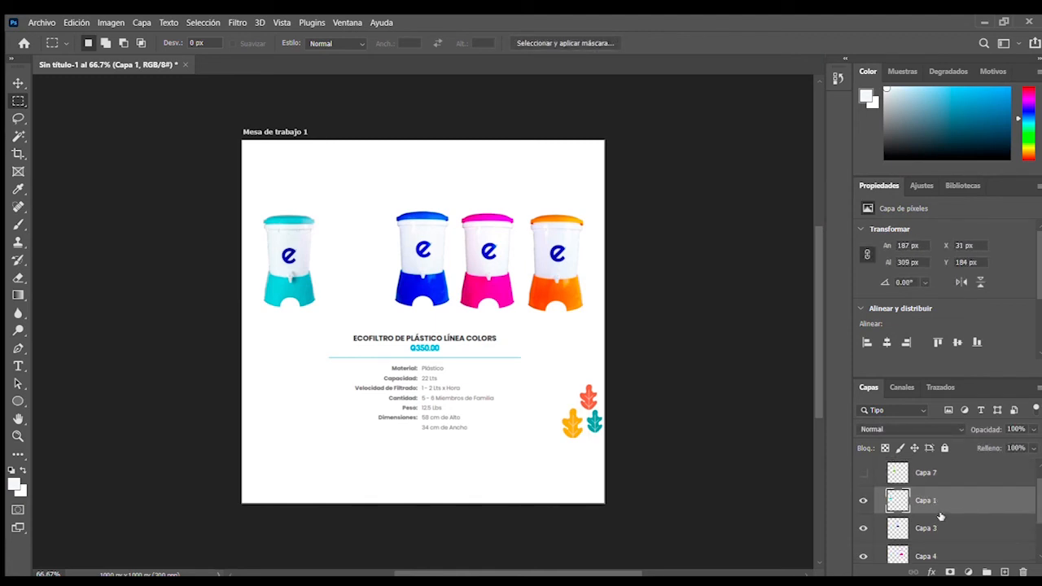
scroll(904, 514, "up", 1)
left_click(864, 519)
left_click(863, 518)
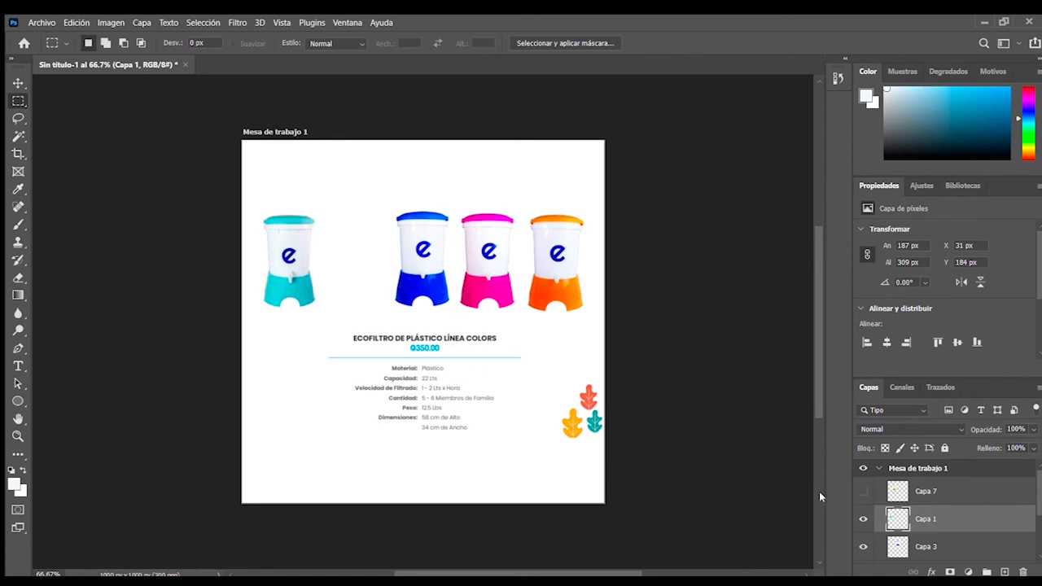
left_click(863, 518)
Check the blue filter's layer, Capa 3, by toggling its visibility, leaving it selected and hidden.
scroll(865, 521, "down", 1)
left_click(863, 530)
left_click(864, 531)
left_click(927, 529)
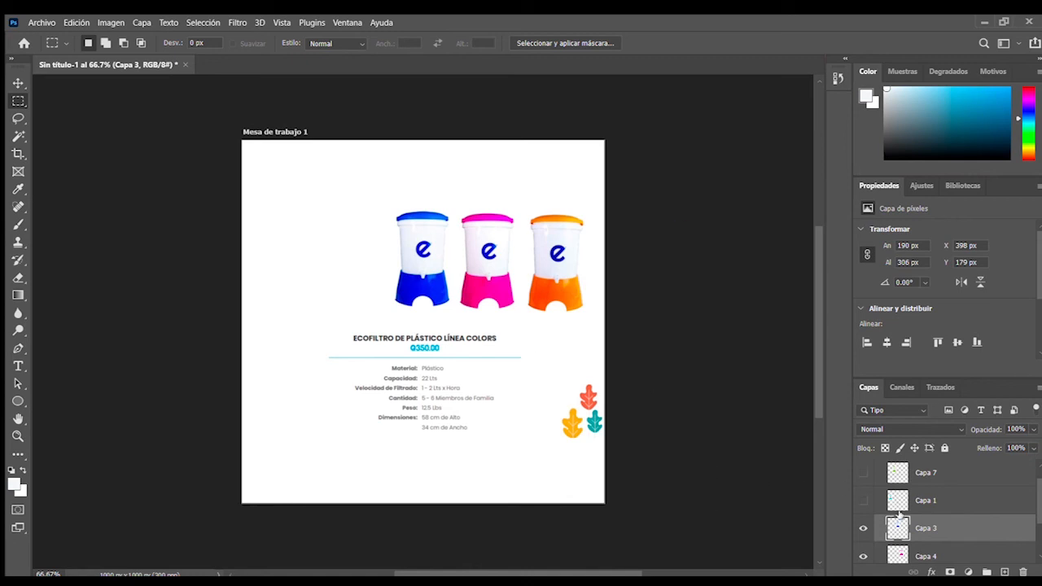
left_click(863, 528)
Select the pink filter's layer, Capa 4, check it by toggling its visibility, and leave it hidden.
scroll(879, 533, "down", 1)
left_click(930, 539)
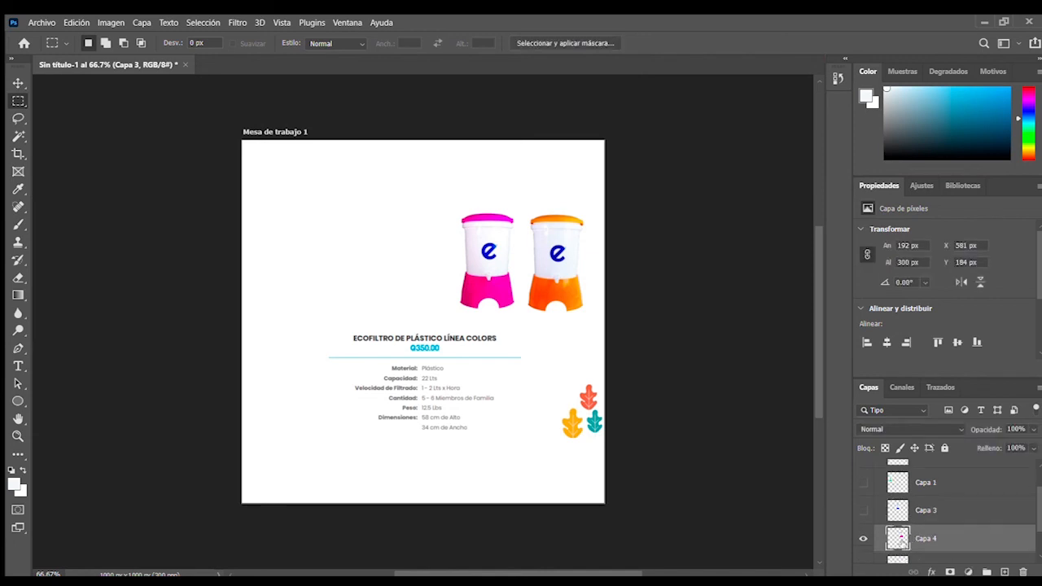
left_click(863, 539)
left_click(863, 538)
left_click(863, 539)
Select the orange filter's layer, Capa 5, and hide it.
scroll(895, 522, "down", 1)
left_click(916, 537)
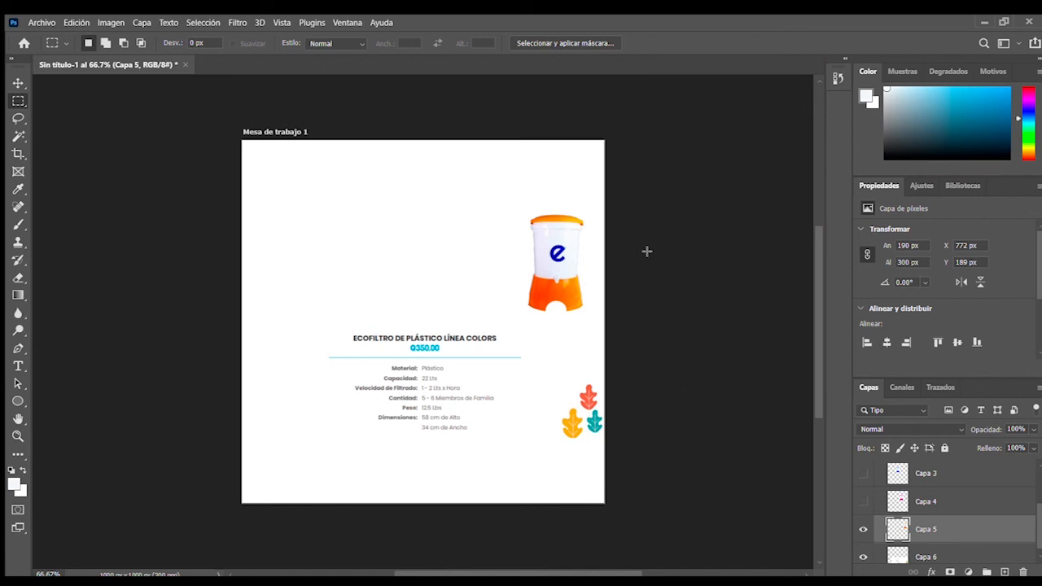
scroll(911, 518, "down", 1)
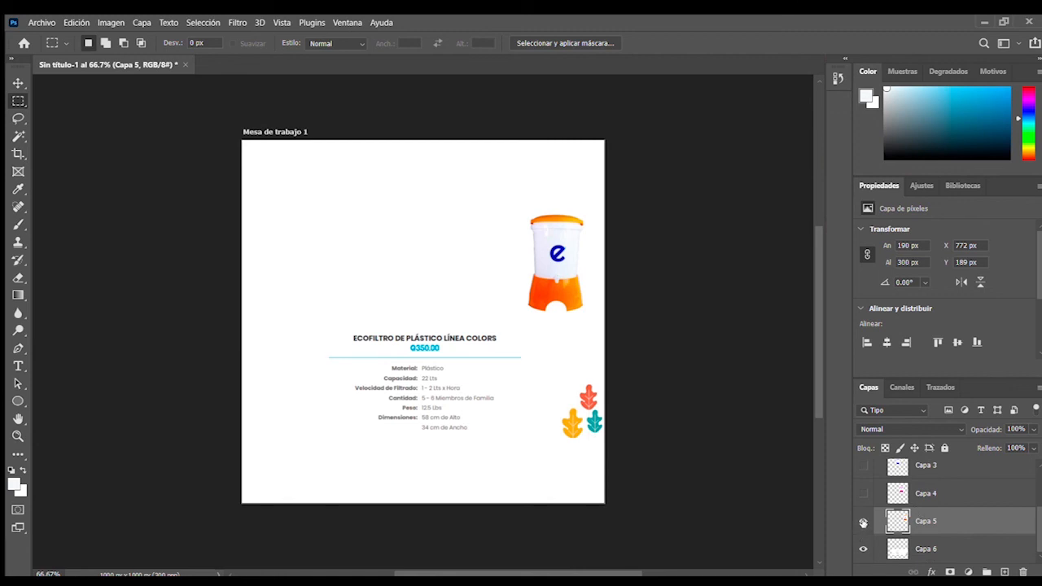
left_click(864, 523)
Select the text block's layer, Capa 6, and check its contents by toggling its visibility off and on.
left_click(943, 549)
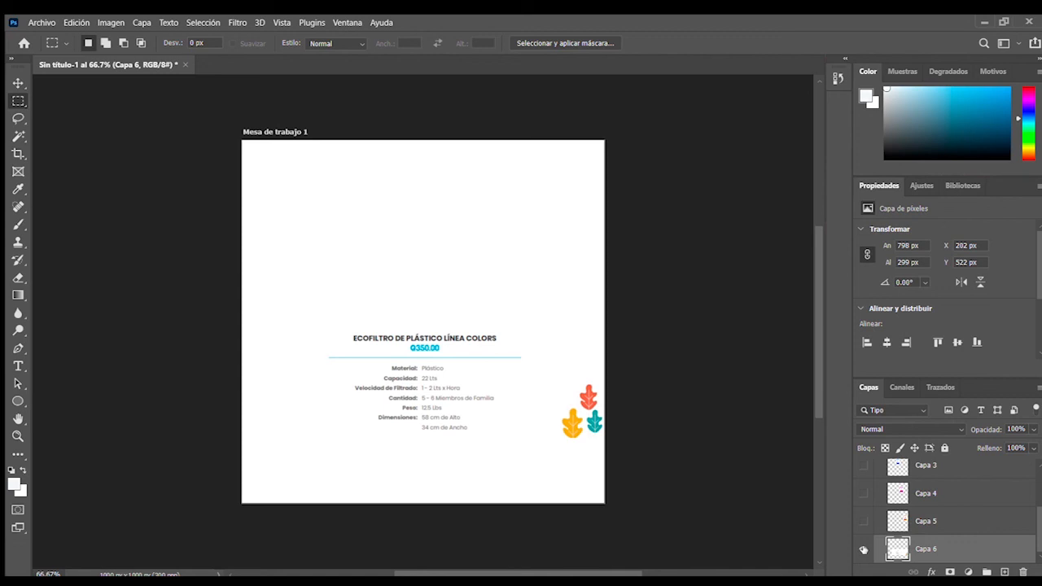
left_click(864, 551)
left_click(864, 551)
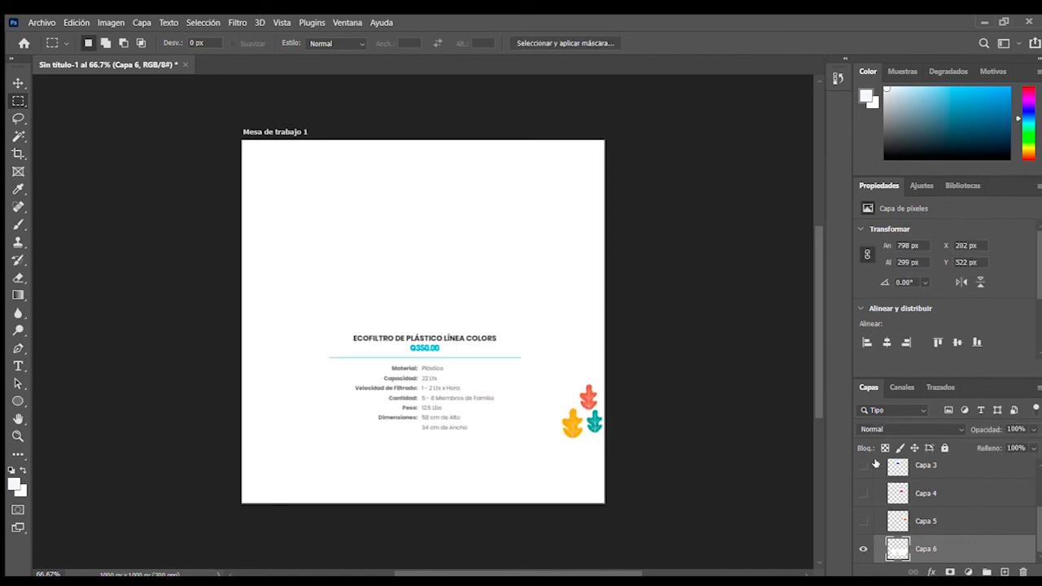